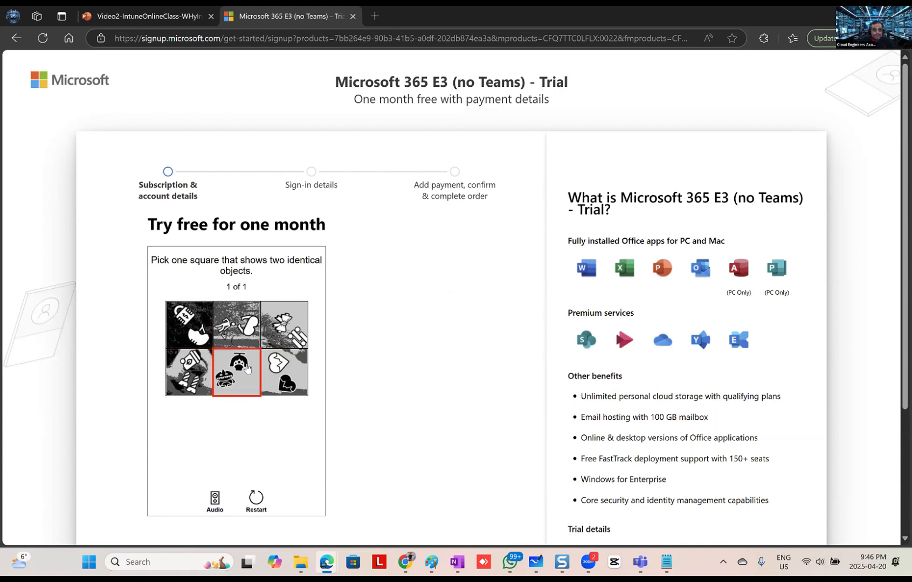
Step: Pass the image puzzle and choose a 1-month term, giving a CA$57.12 subtotal
click(282, 383)
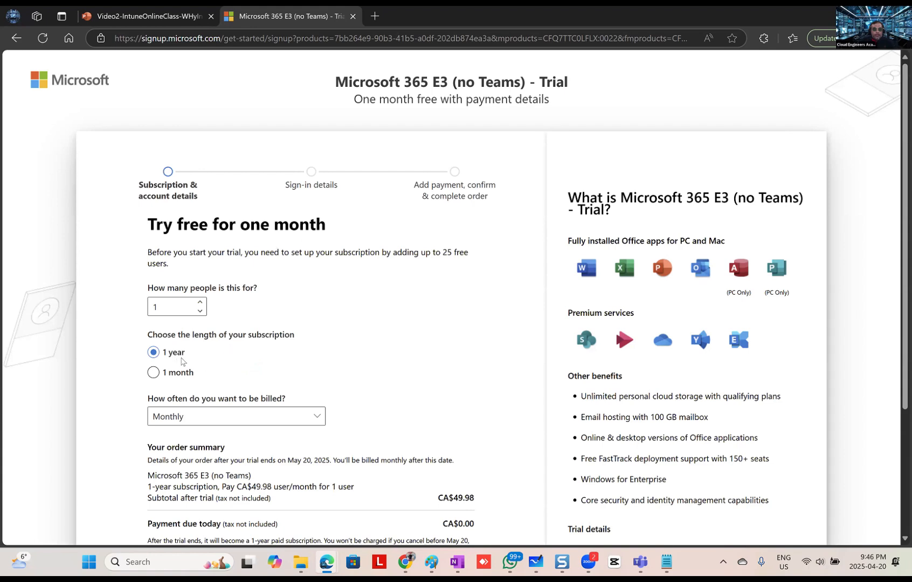
click(170, 374)
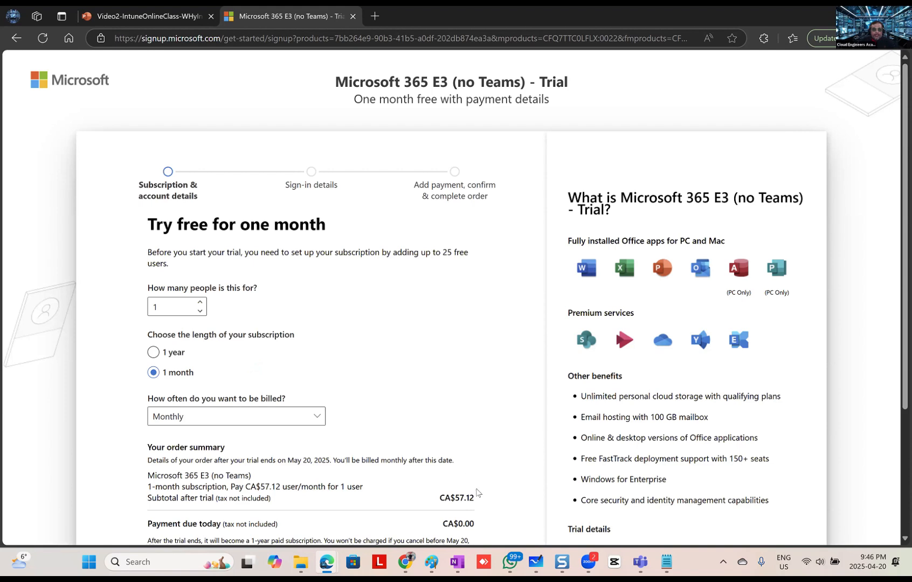
drag(476, 499, 439, 499)
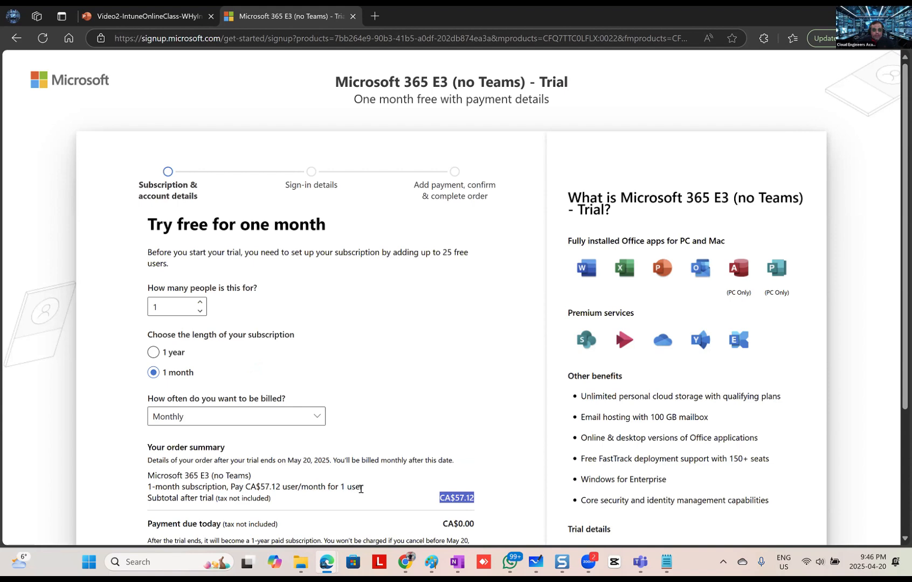
Step: Point out the 'for 1 user' wording and the 25 free users limit, then scroll down
click(343, 489)
drag(361, 489, 327, 489)
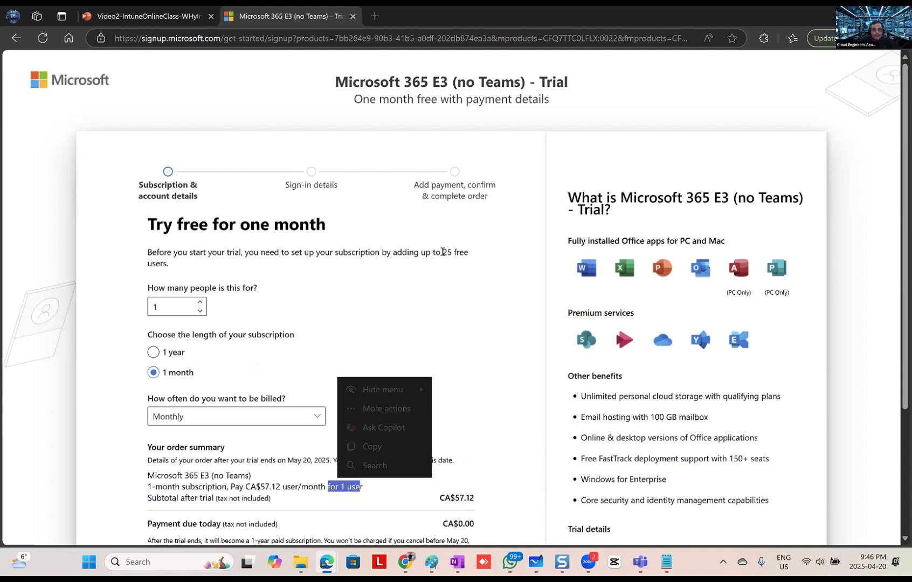
drag(442, 253, 463, 265)
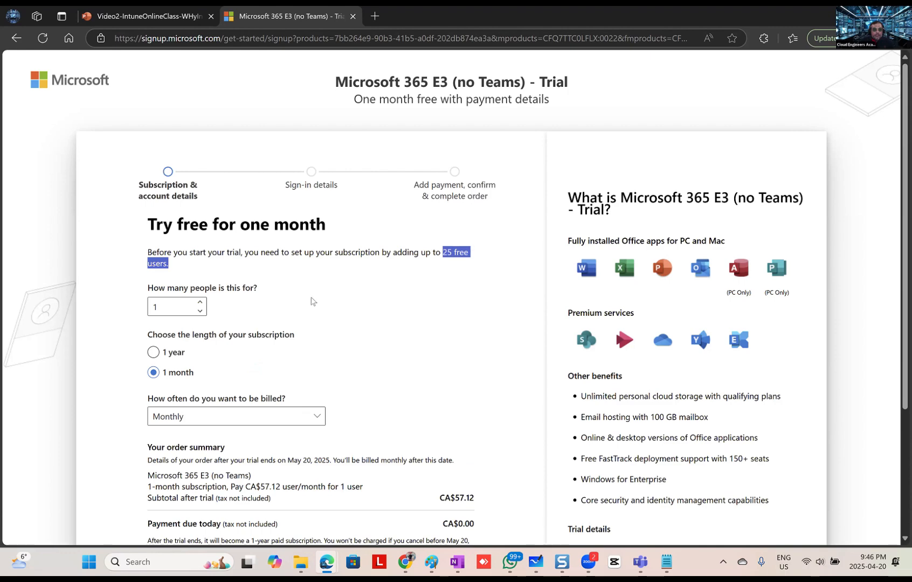
scroll(258, 305, down, 2)
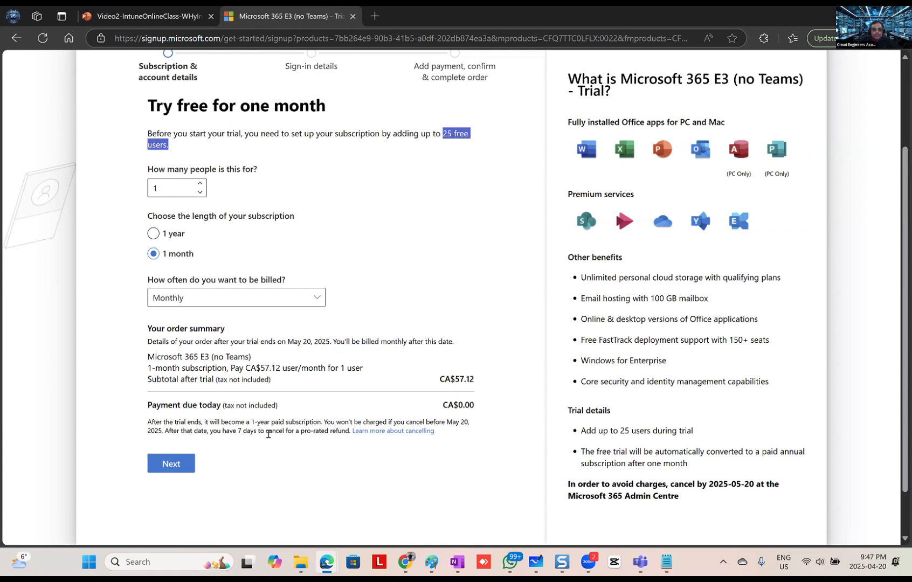
Step: Enter the trial email address and submit it for checking
click(171, 464)
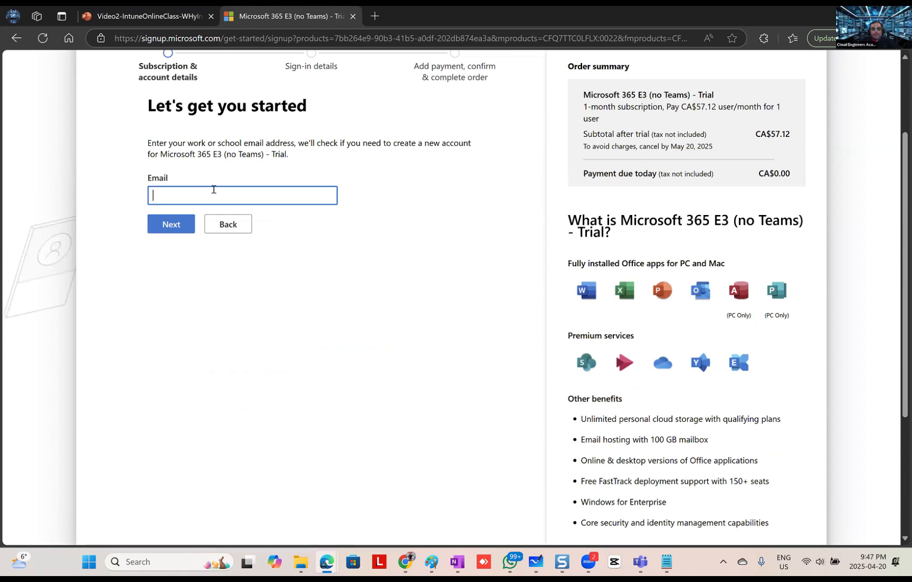
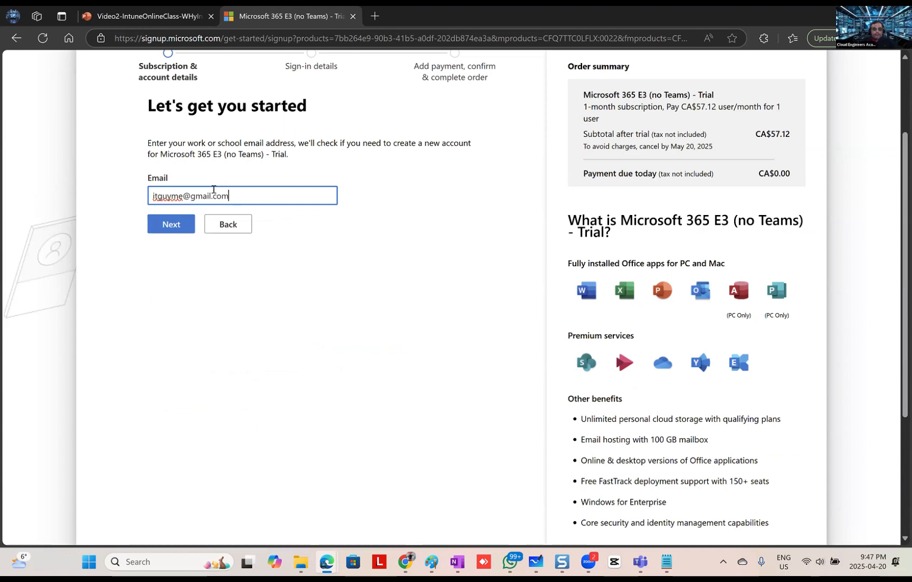
click(170, 226)
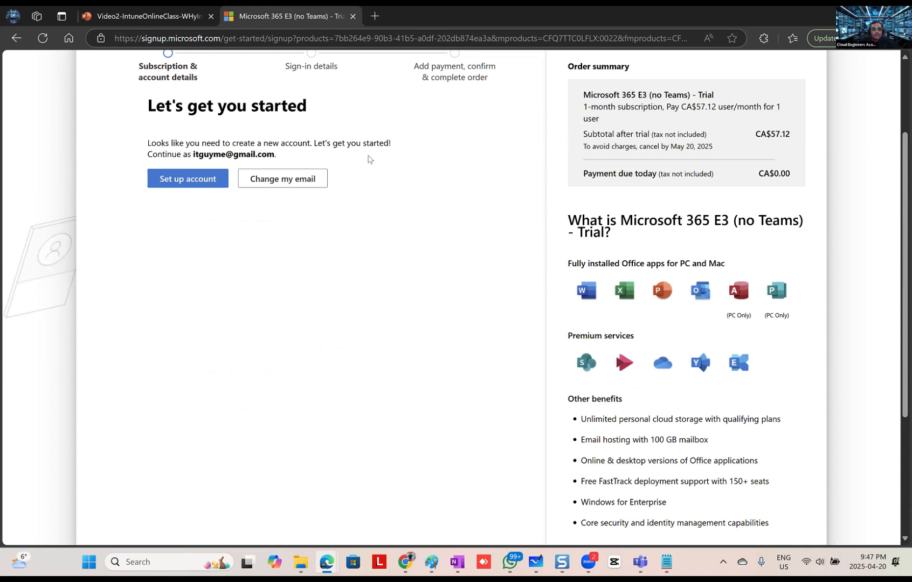
Step: Start a new account and try continuing past the empty 'Tell us about yourself' form
click(183, 183)
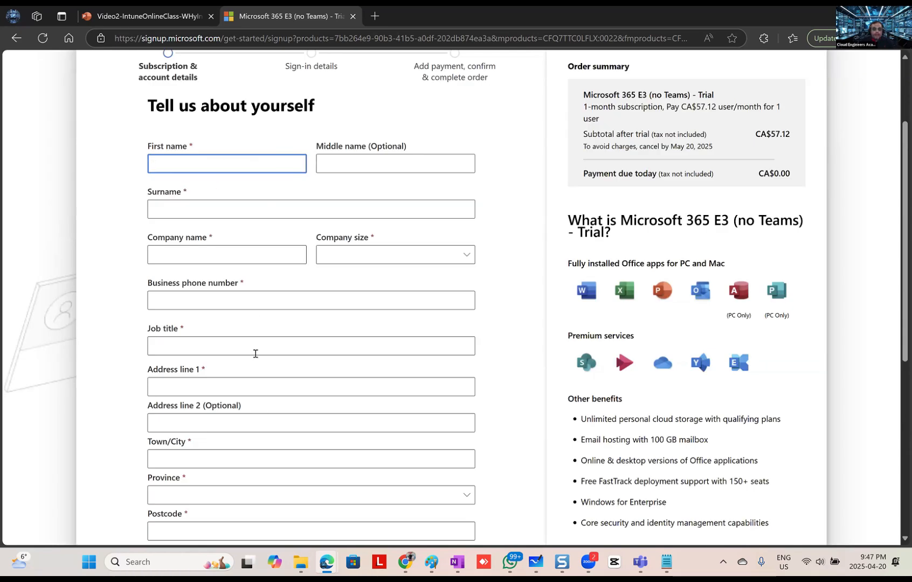
scroll(269, 361, down, 1)
scroll(268, 361, down, 6)
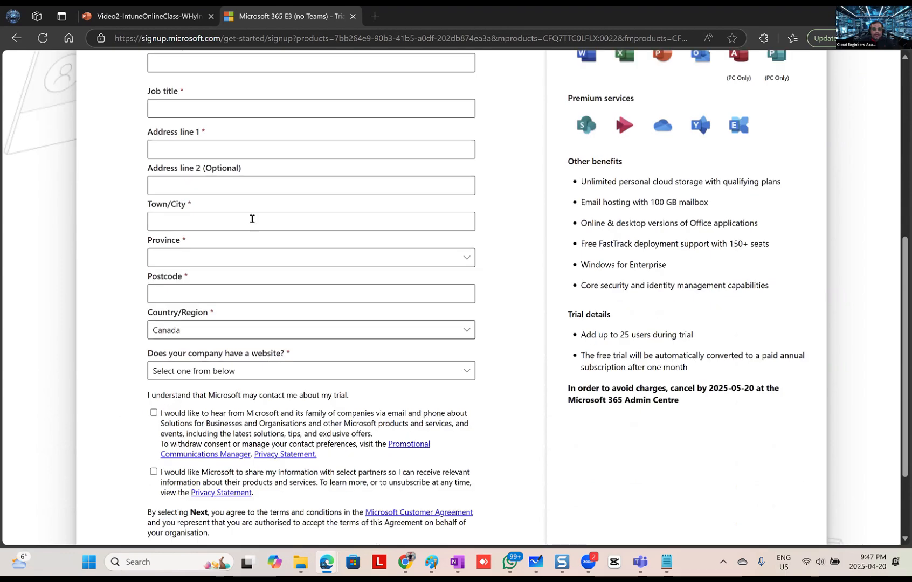
scroll(258, 237, down, 1)
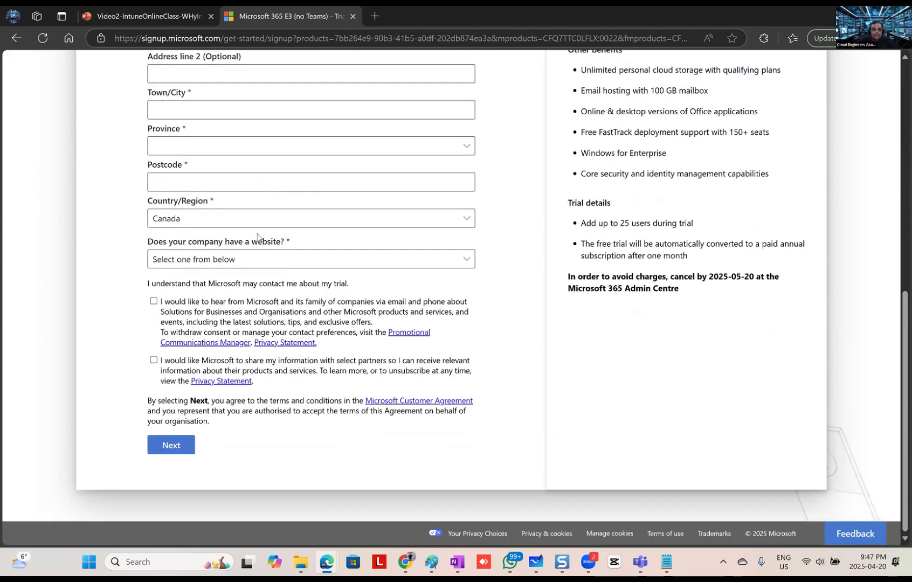
scroll(257, 237, up, 7)
click(212, 173)
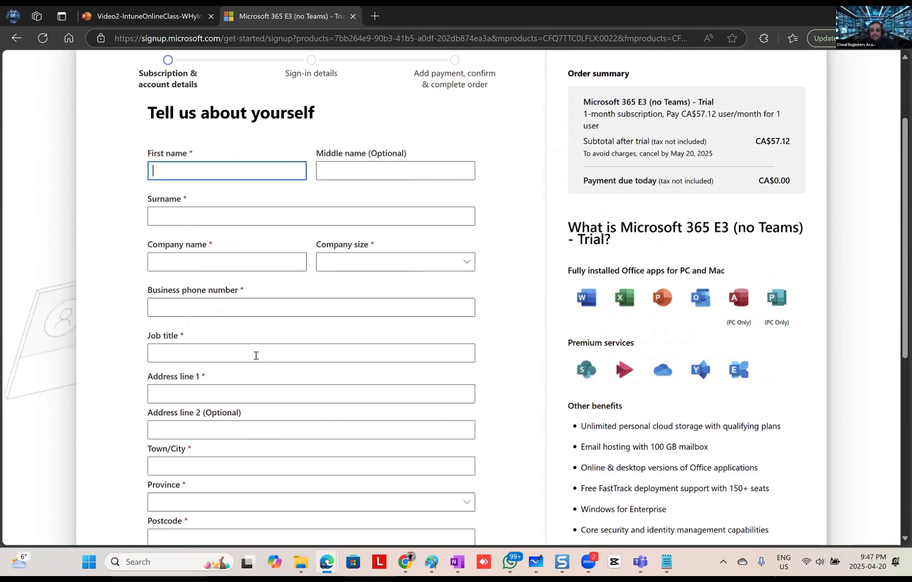
scroll(249, 329, down, 1)
scroll(249, 328, up, 1)
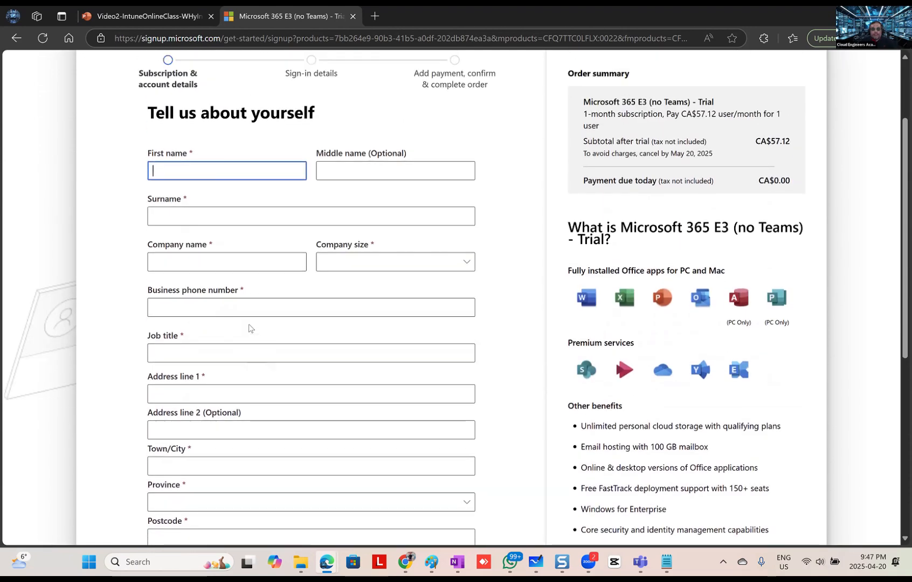
scroll(248, 328, down, 1)
scroll(249, 328, down, 4)
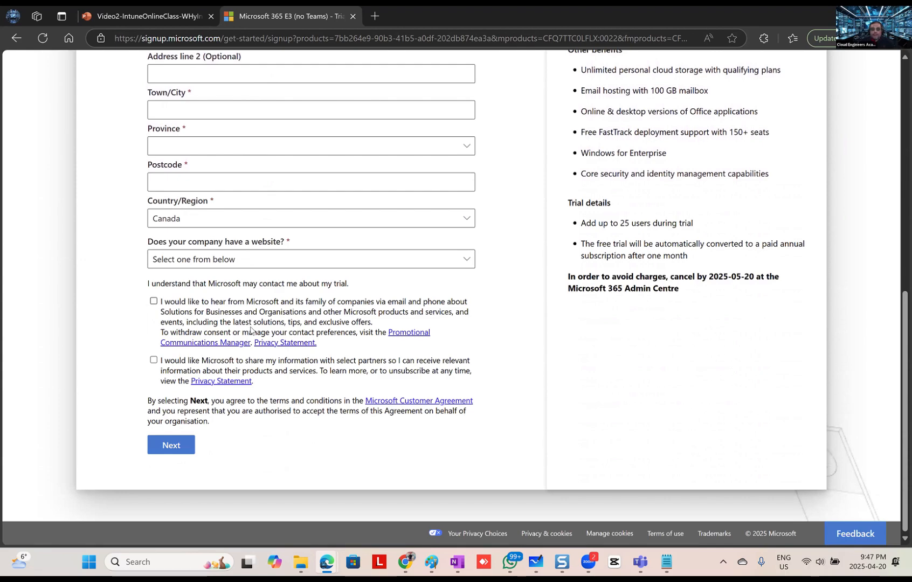
scroll(251, 330, up, 7)
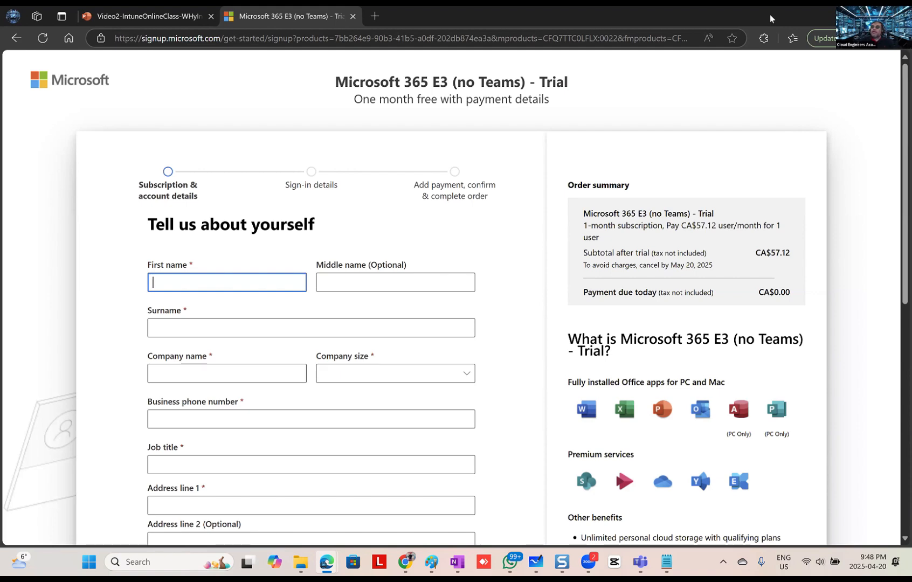
Step: Move Edge aside to show the Paint notes on E1/E3/E5 prices, then maximize Edge again
drag(771, 18, 911, 36)
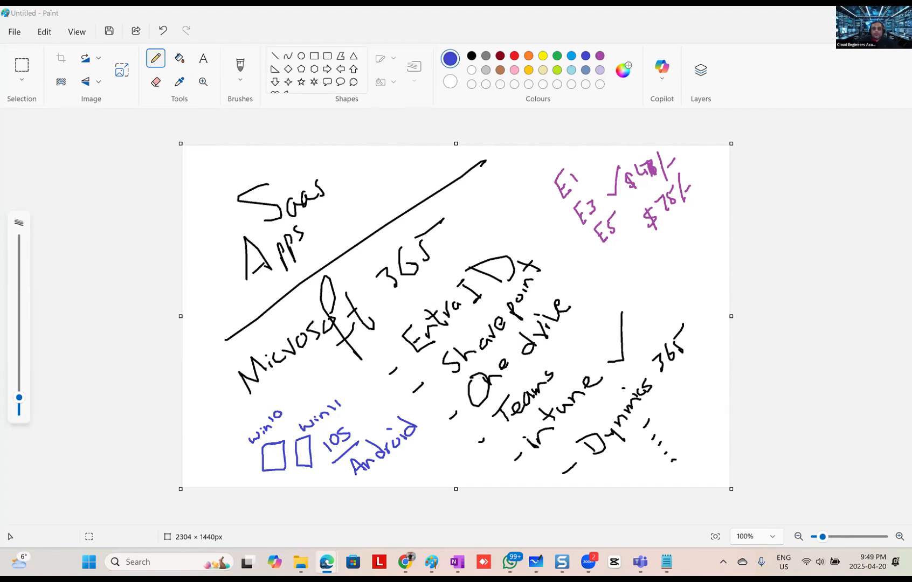
double_click(421, 97)
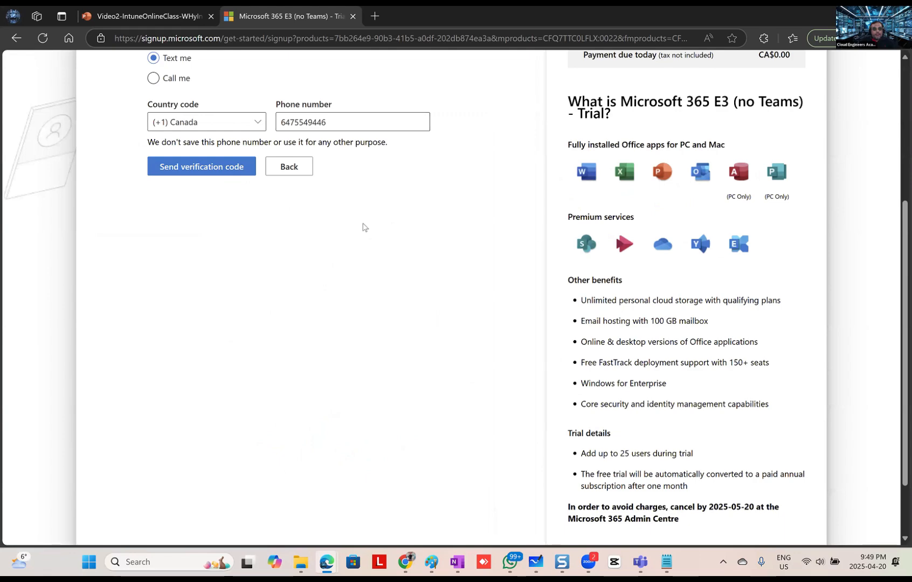
Step: Send a verification code by text, enter the received code and verify it
scroll(364, 226, up, 2)
scroll(413, 197, up, 1)
scroll(413, 198, down, 1)
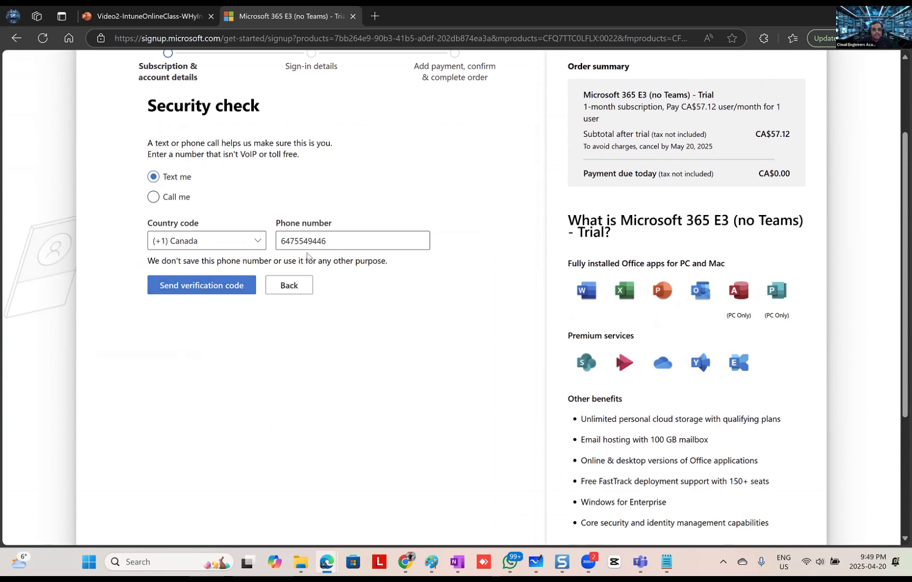
click(205, 295)
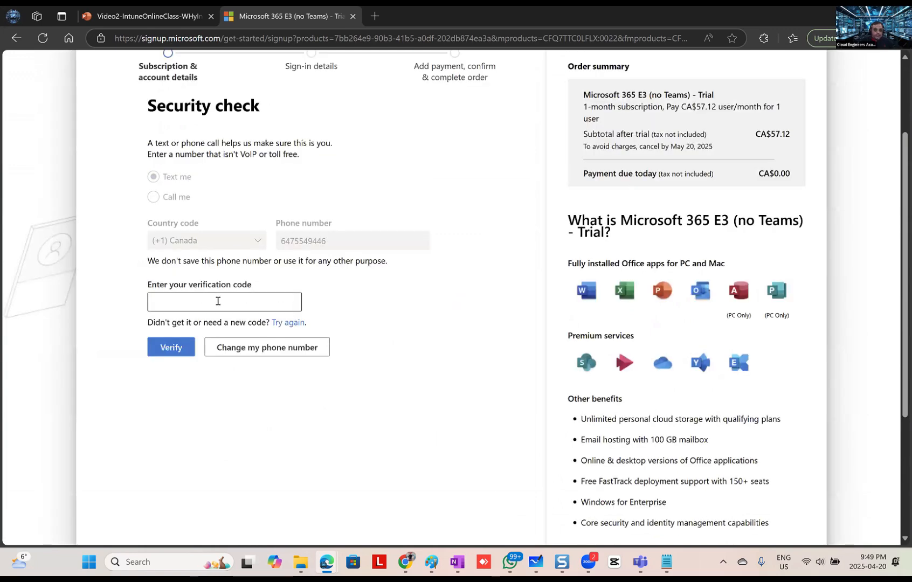
click(218, 301)
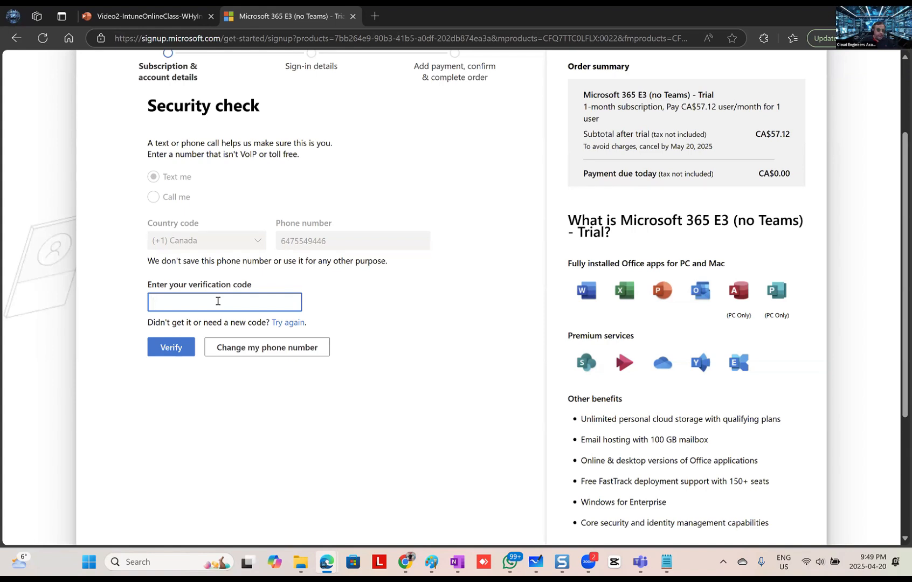
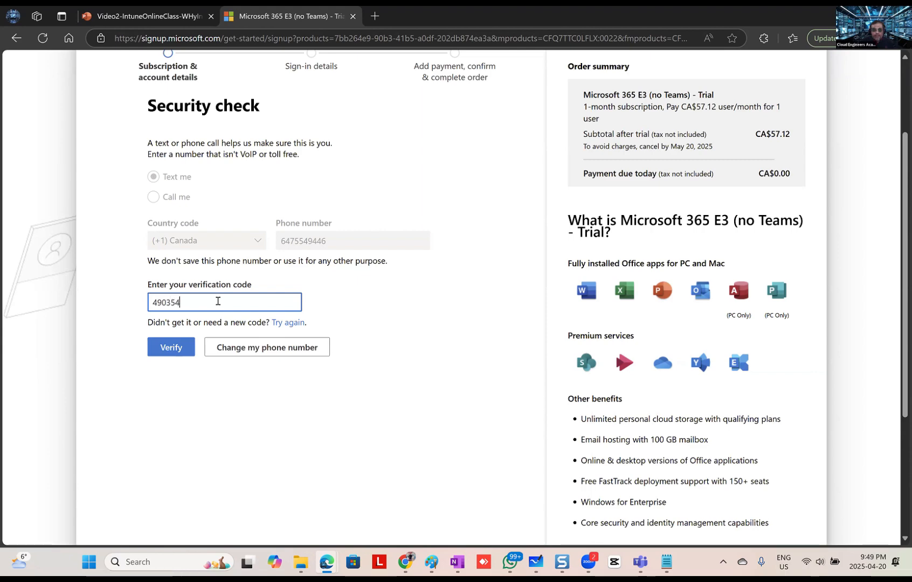
click(172, 347)
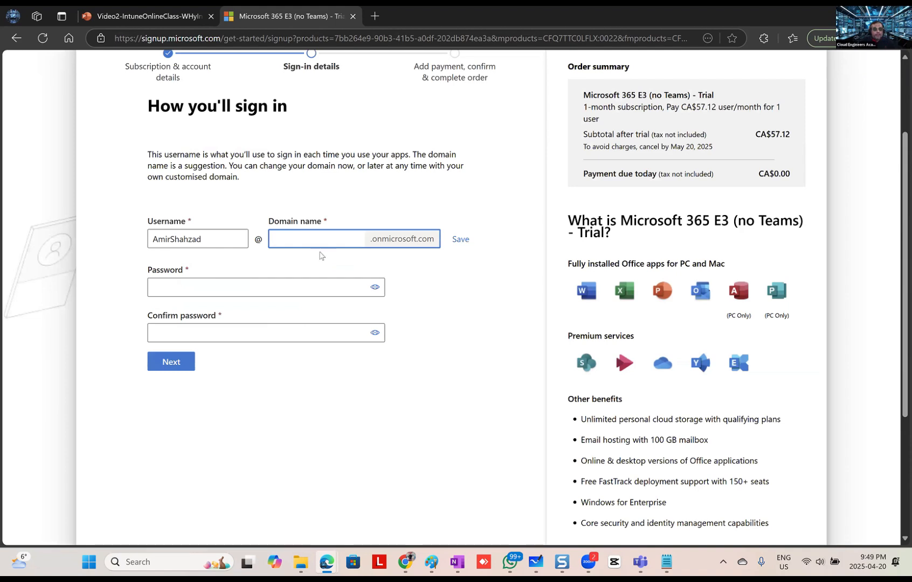
Step: Replace the suggested username with a new admin username and enter a custom onmicrosoft domain name
double_click(194, 238)
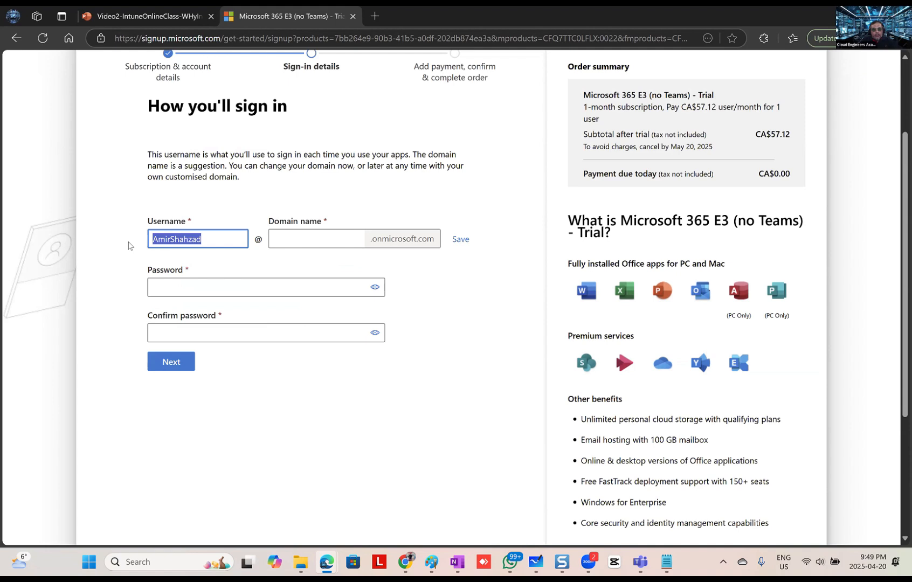
text(AmirAdmin1)
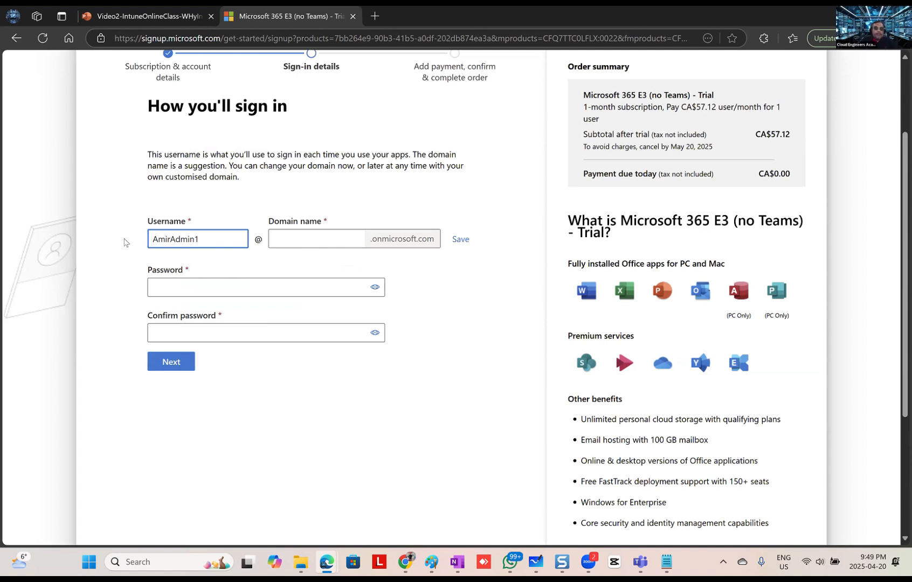
click(299, 238)
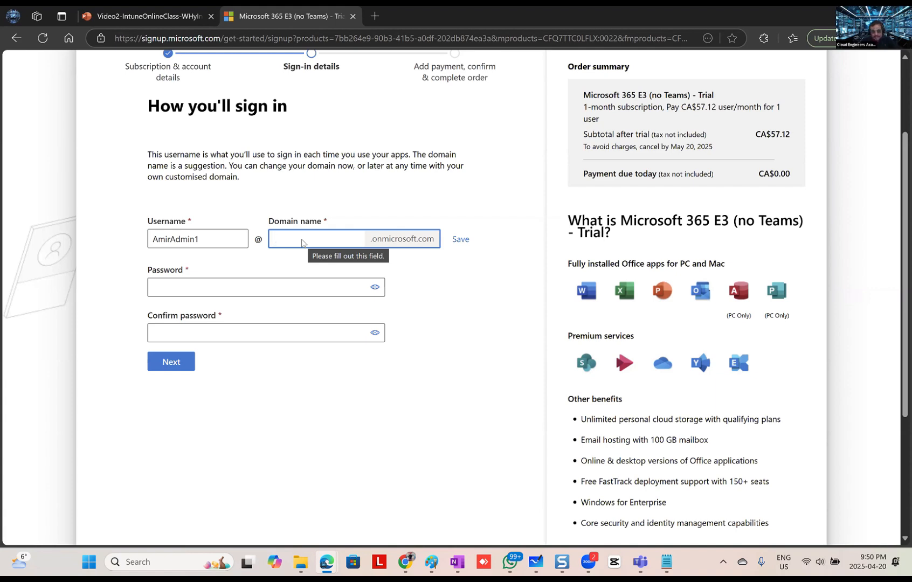
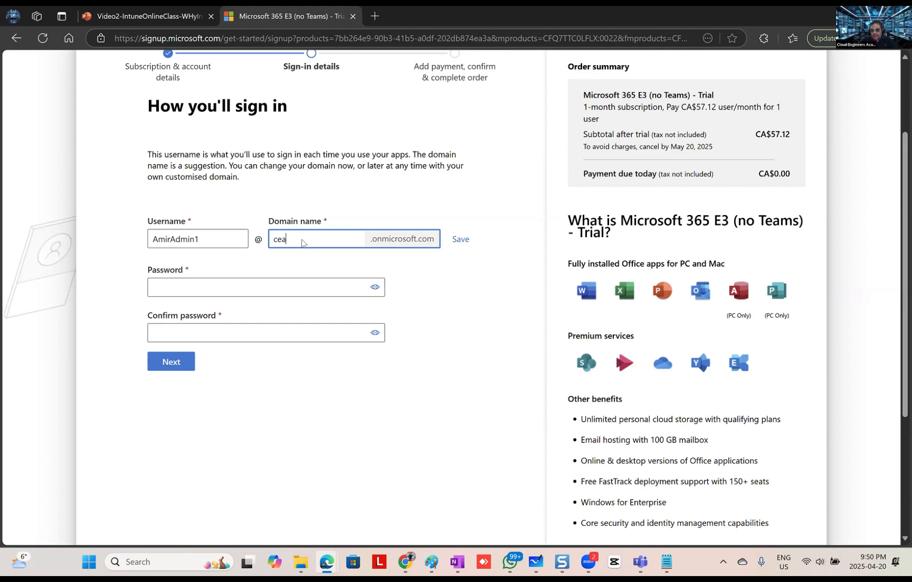
Step: Enter the account password and retype it in Confirm password
click(187, 286)
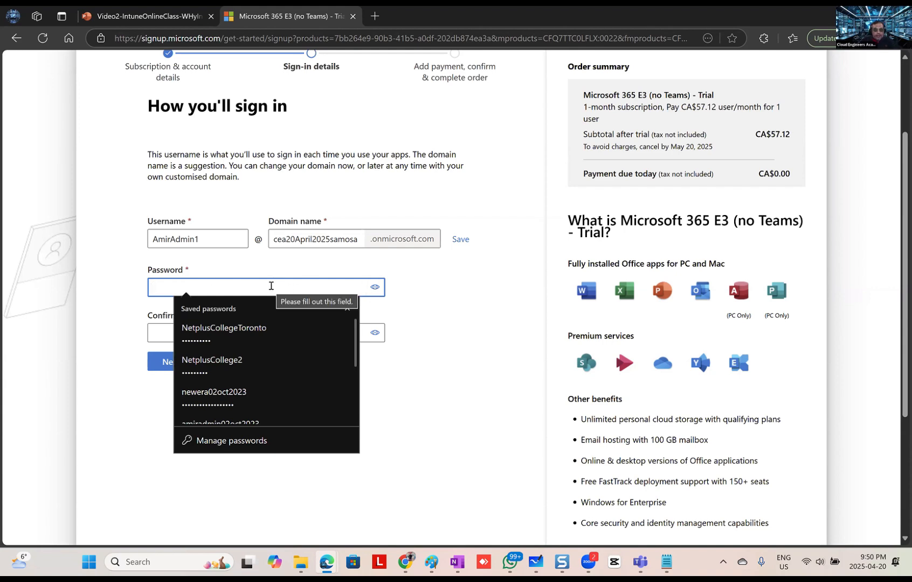
text(•••••••)
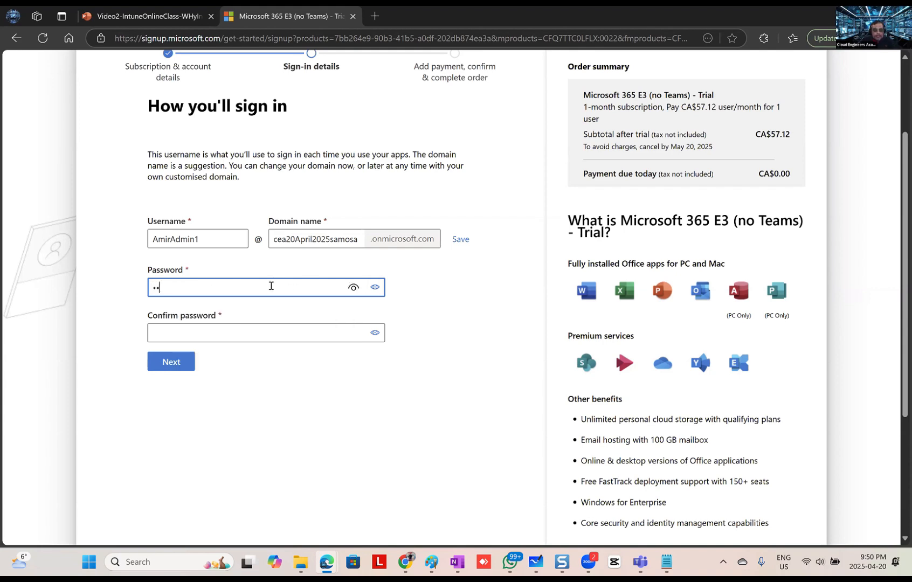
text(•••••)
key(Tab)
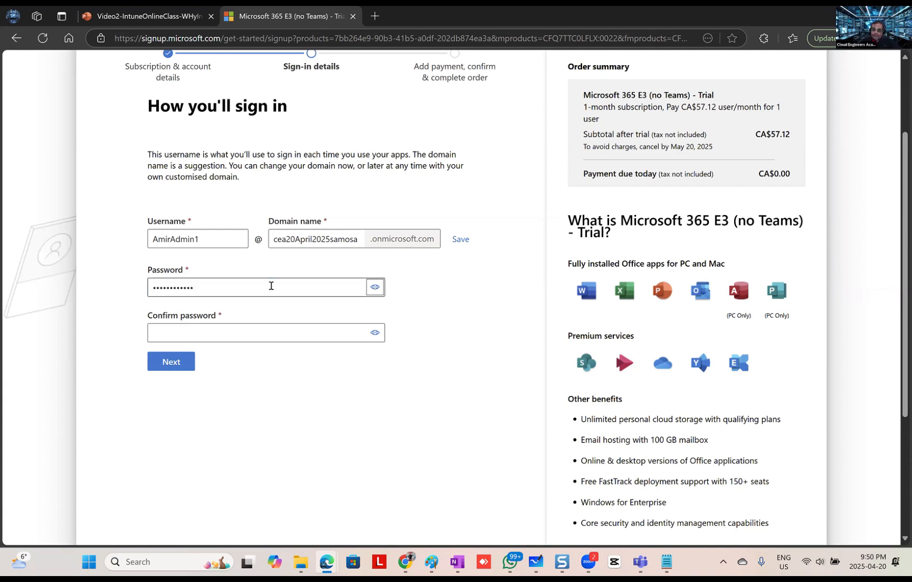
key(Tab)
text(•••••••)
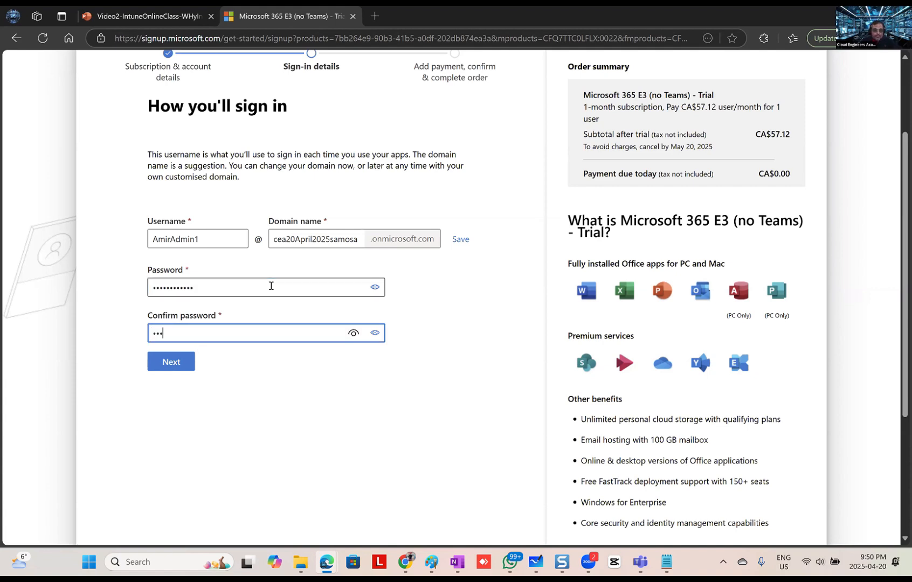
text(•••••)
Step: Submit the sign-in details to reach Add payment method, then return to the maximized Intune slide deck
click(180, 363)
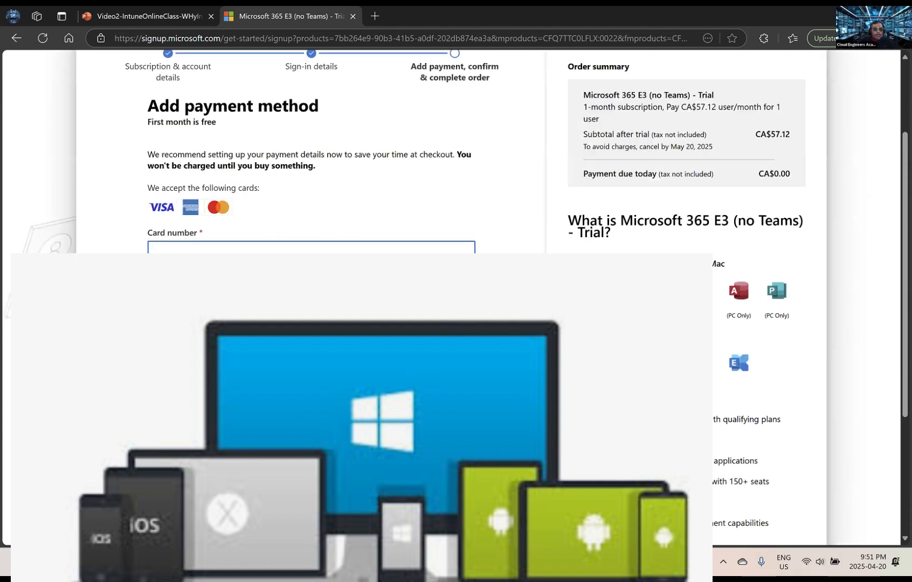
scroll(451, 297, up, 3)
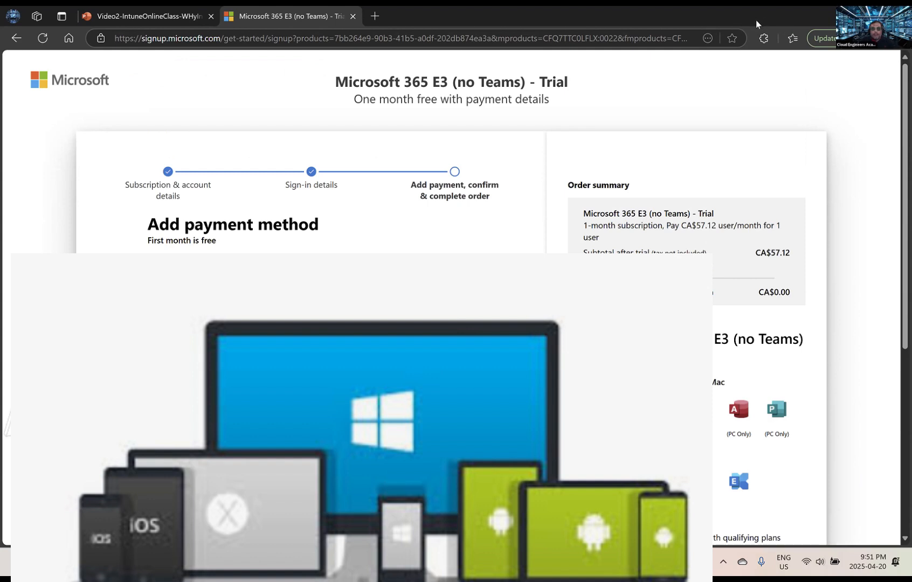
mouse_move(757, 20)
mouse_down()
mouse_move(753, 92)
mouse_move(441, 135)
mouse_up()
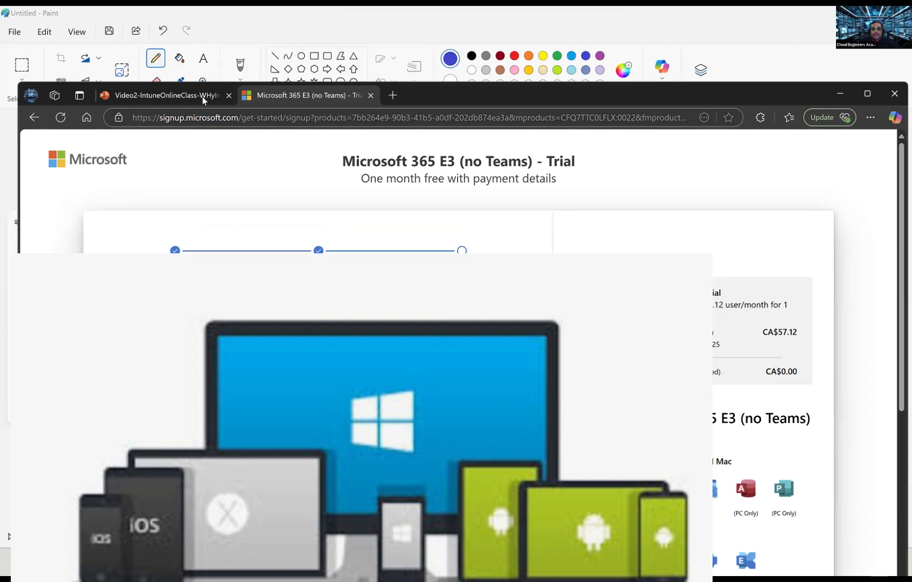
click(176, 98)
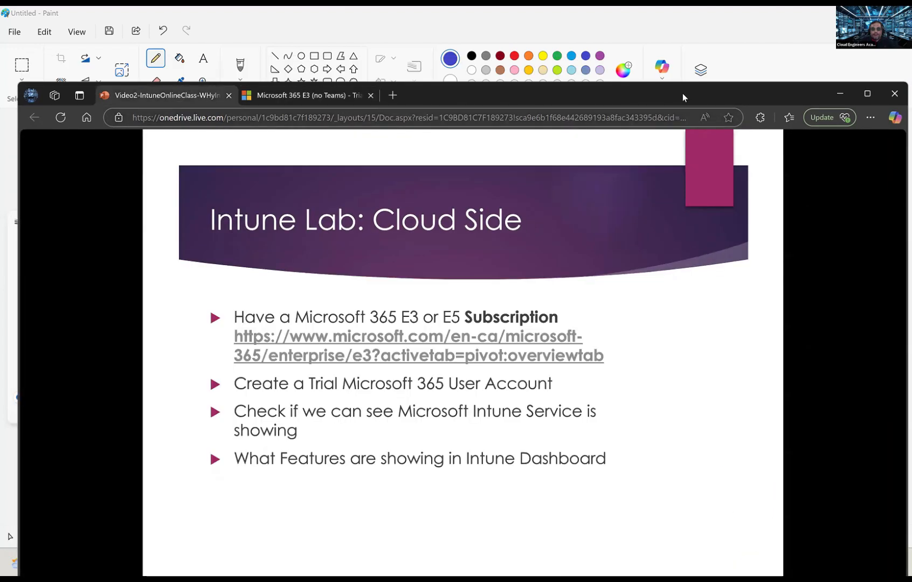
key(super+Up)
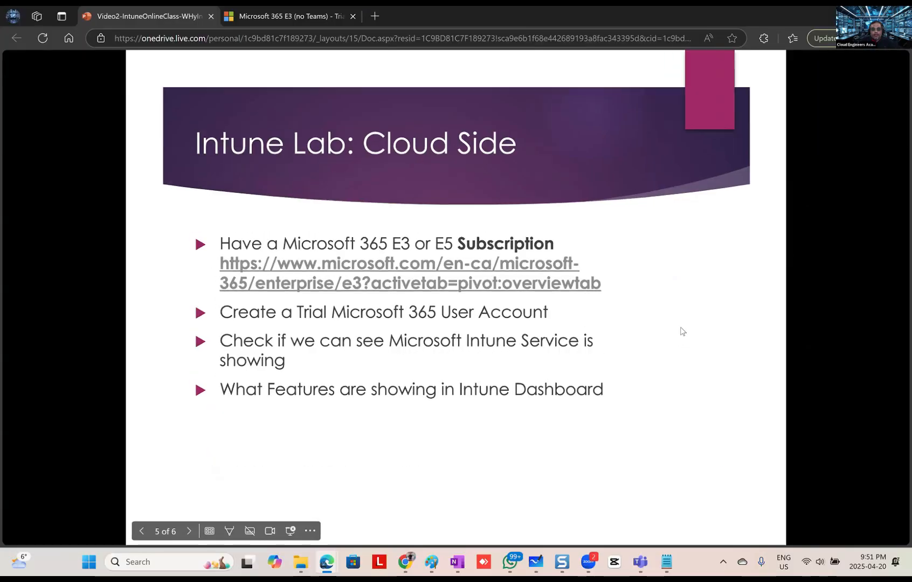